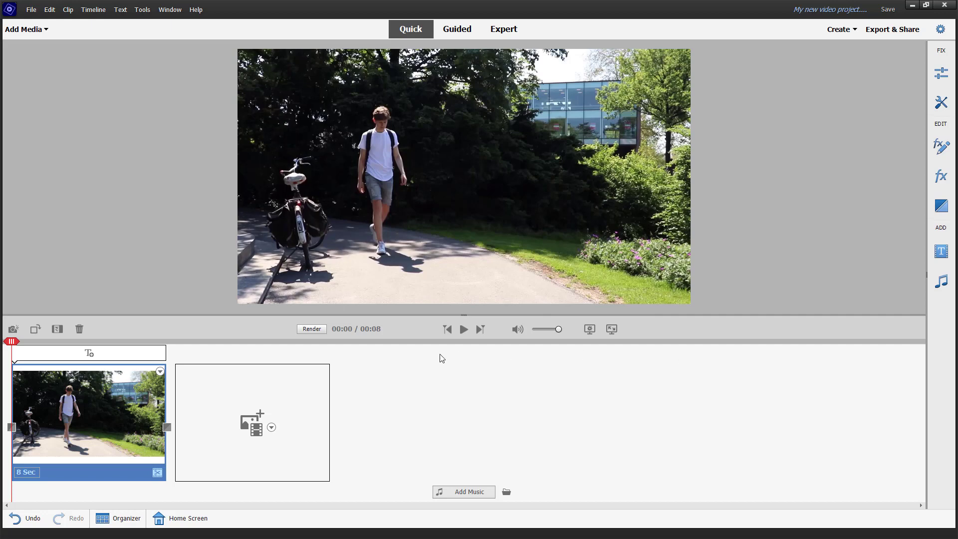
# Play the walking clip to preview it, and open it in the Time Remapping tool.
pyautogui.click(463, 330)
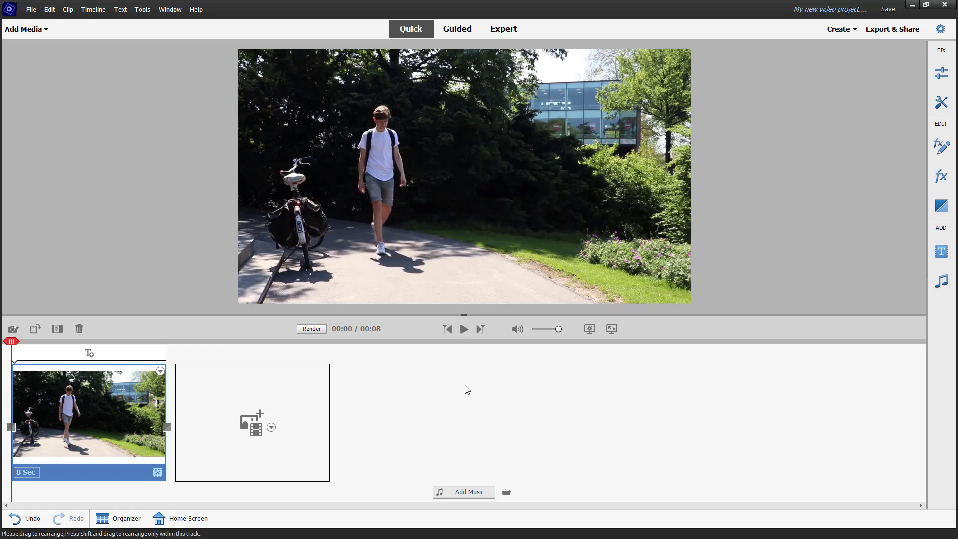
pyautogui.click(464, 330)
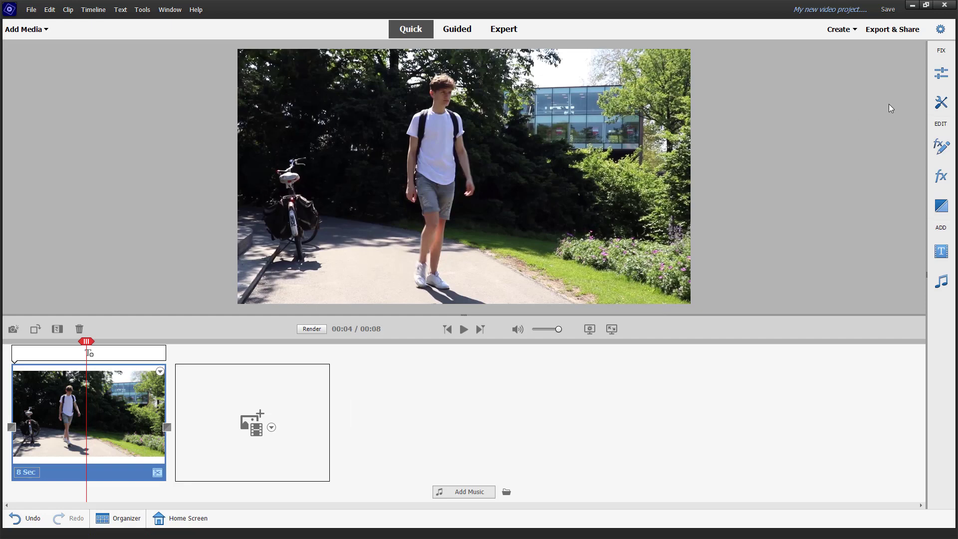
pyautogui.click(940, 103)
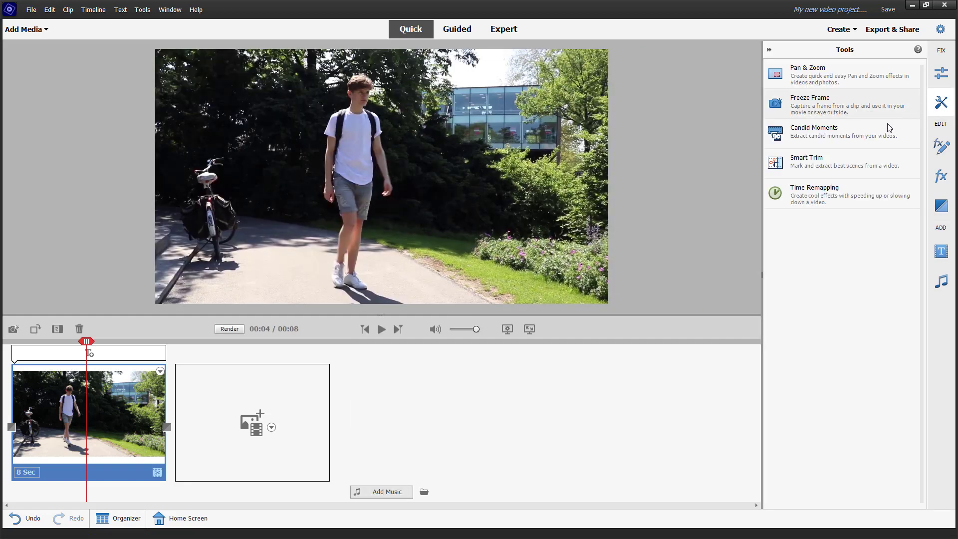
pyautogui.click(812, 199)
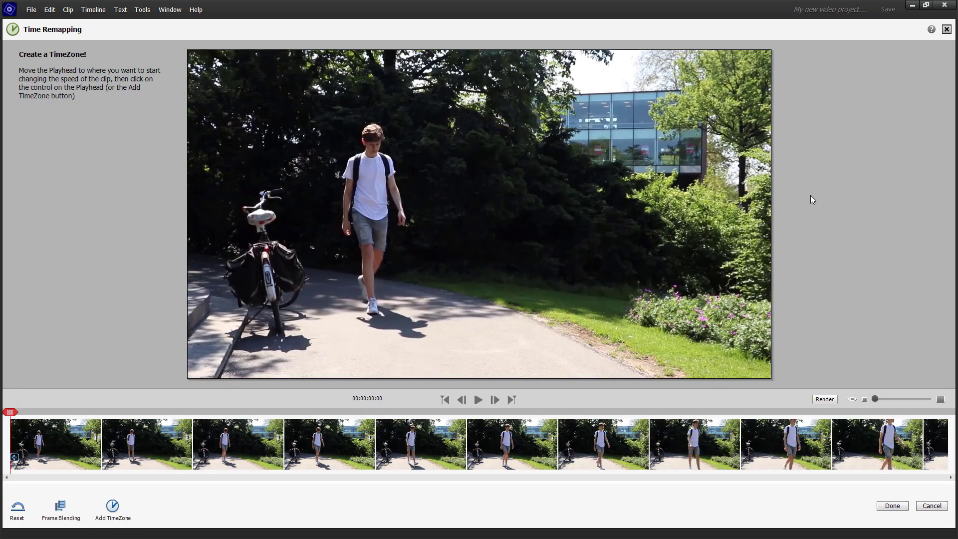
# Add a TimeZone at 00:00:03:01 and extend its end to a duration of 2.3 seconds.
pyautogui.click(477, 401)
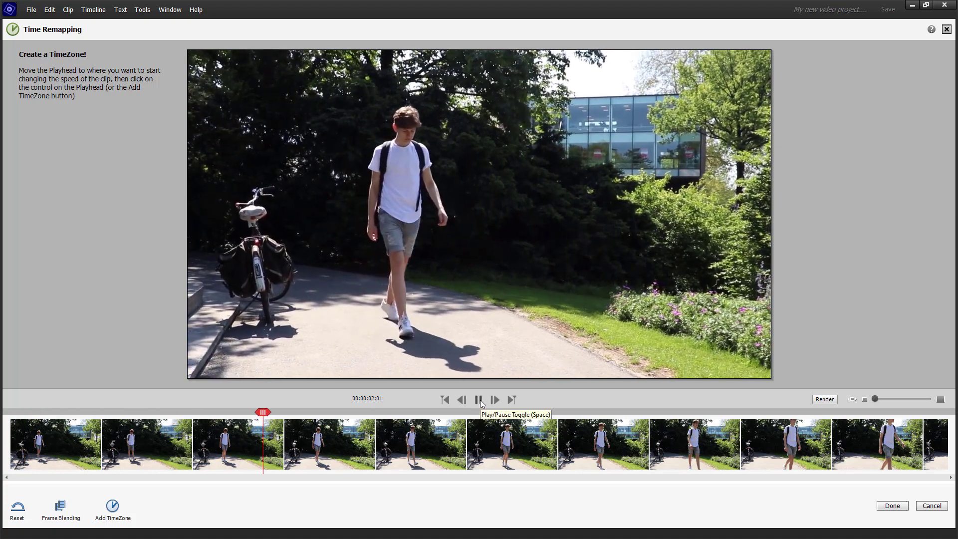
pyautogui.click(481, 403)
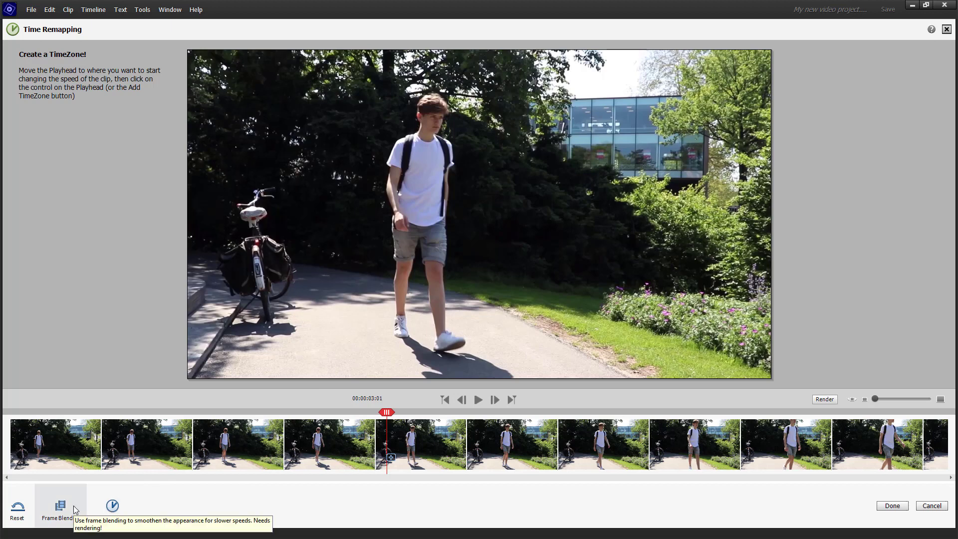
pyautogui.click(113, 507)
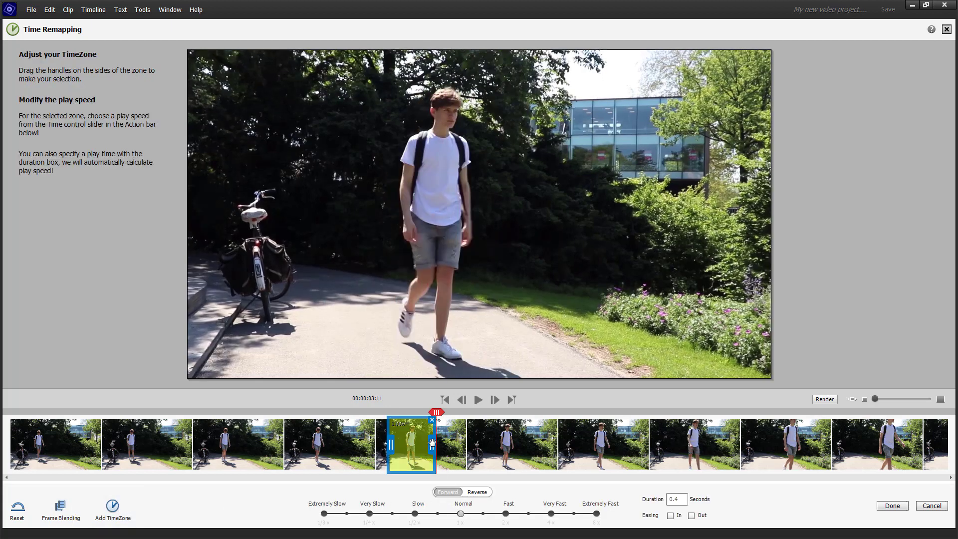
pyautogui.moveTo(432, 444); pyautogui.dragTo(674, 451)
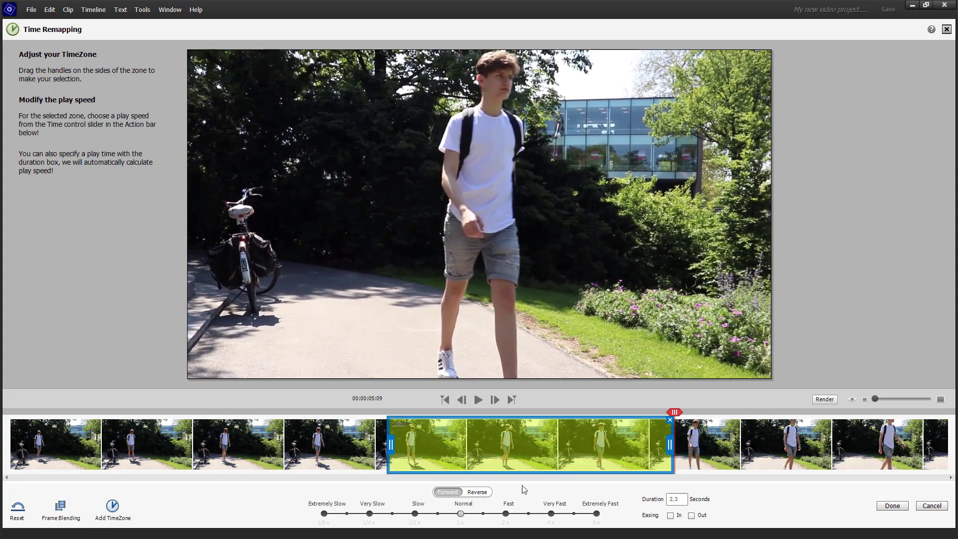
# Set the TimeZone's speed to Very Fast (4x) and play it back from the zone's start.
pyautogui.click(478, 399)
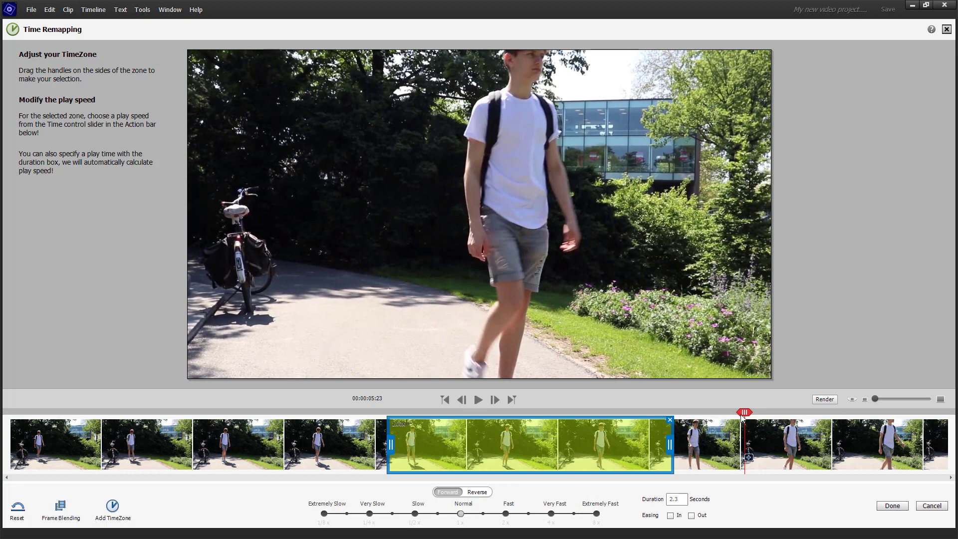
pyautogui.moveTo(742, 419); pyautogui.dragTo(392, 437)
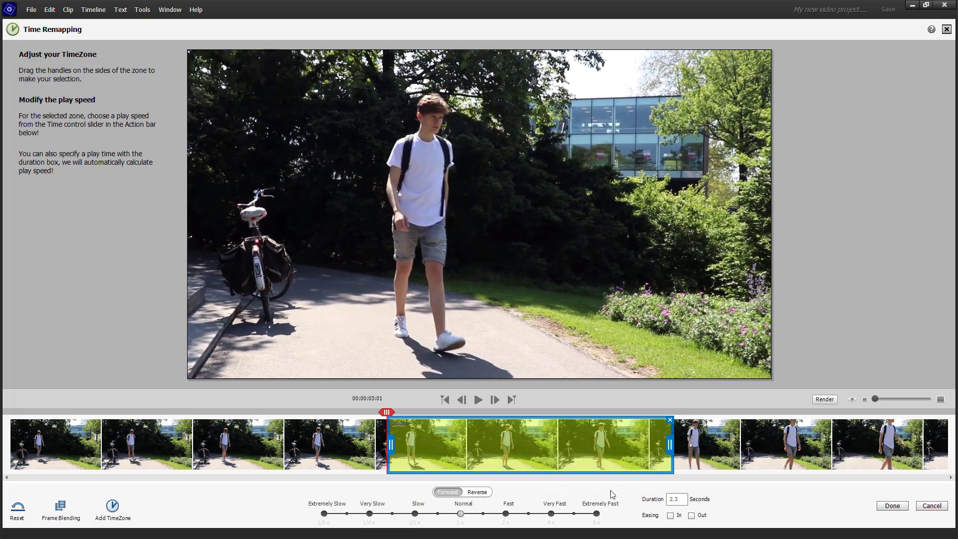
pyautogui.click(551, 514)
pyautogui.click(479, 400)
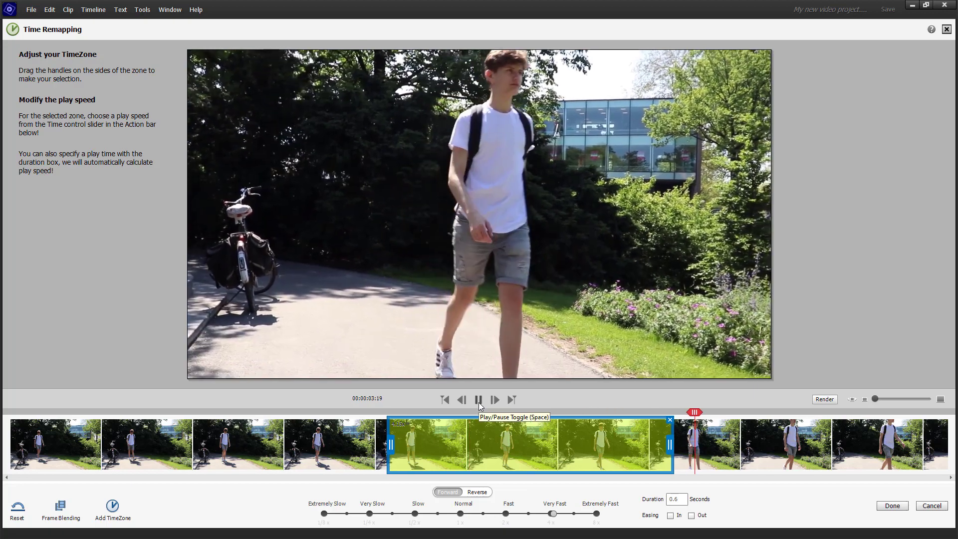
# Extend the fast zone's start back to about 00:00:01:21 and play through the sped-up section.
pyautogui.click(382, 443)
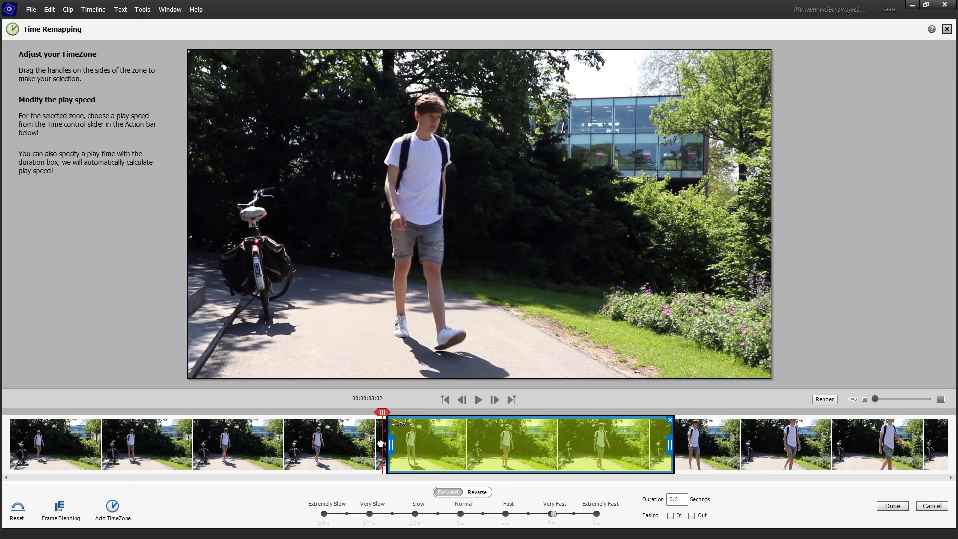
pyautogui.moveTo(381, 443); pyautogui.dragTo(241, 445)
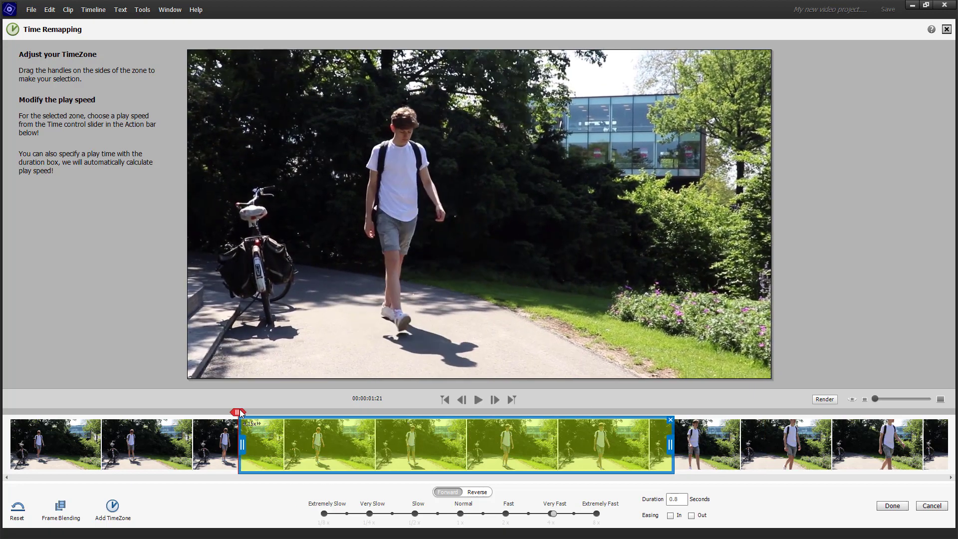
pyautogui.click(479, 400)
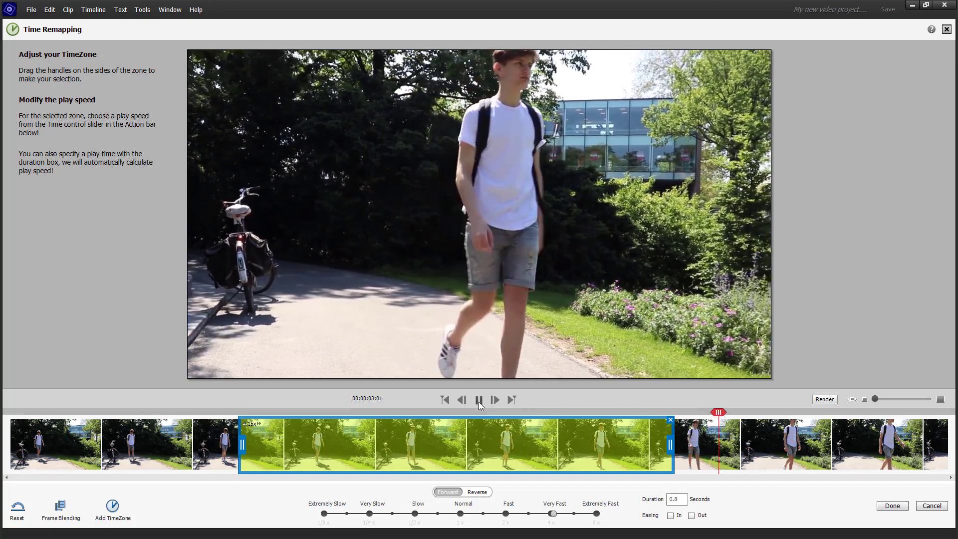
pyautogui.click(480, 402)
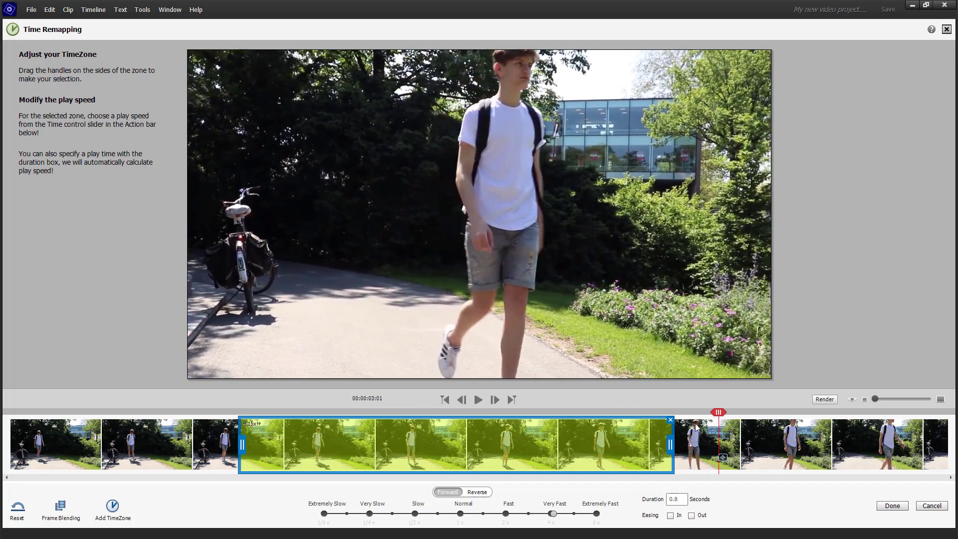
# Add a second TimeZone at 00:00:03:01 after the fast zone, extend it to 0.9 seconds and set its speed to Very Slow.
pyautogui.click(113, 509)
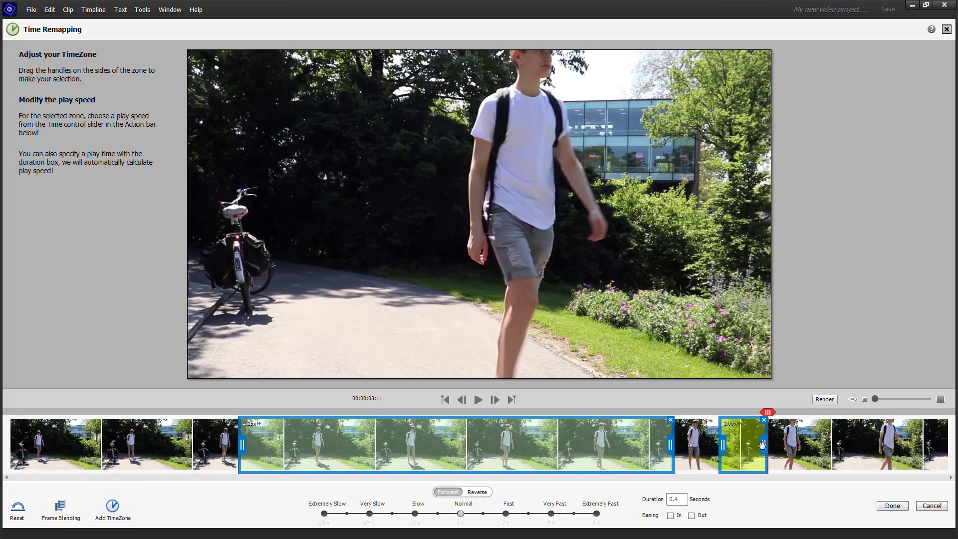
pyautogui.moveTo(762, 445); pyautogui.dragTo(824, 445)
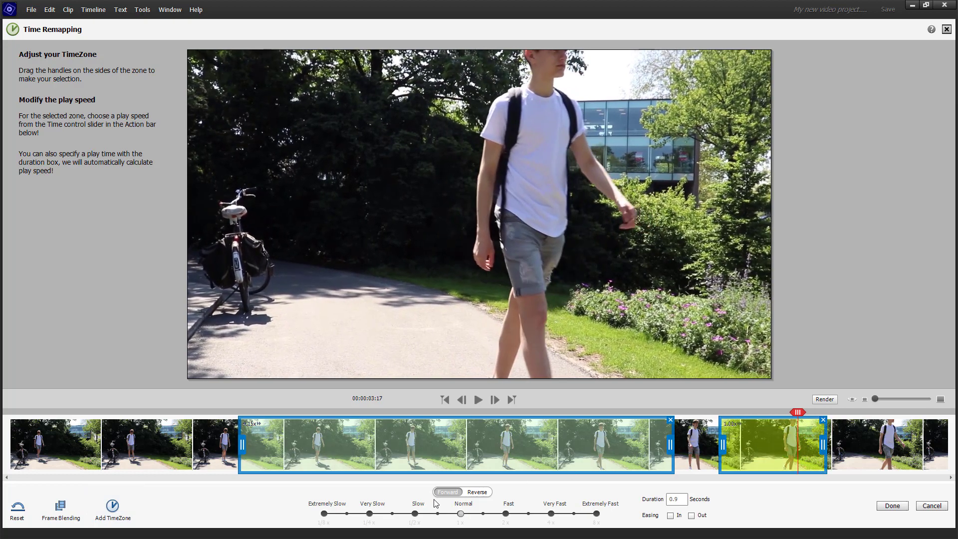
pyautogui.click(372, 514)
pyautogui.click(211, 452)
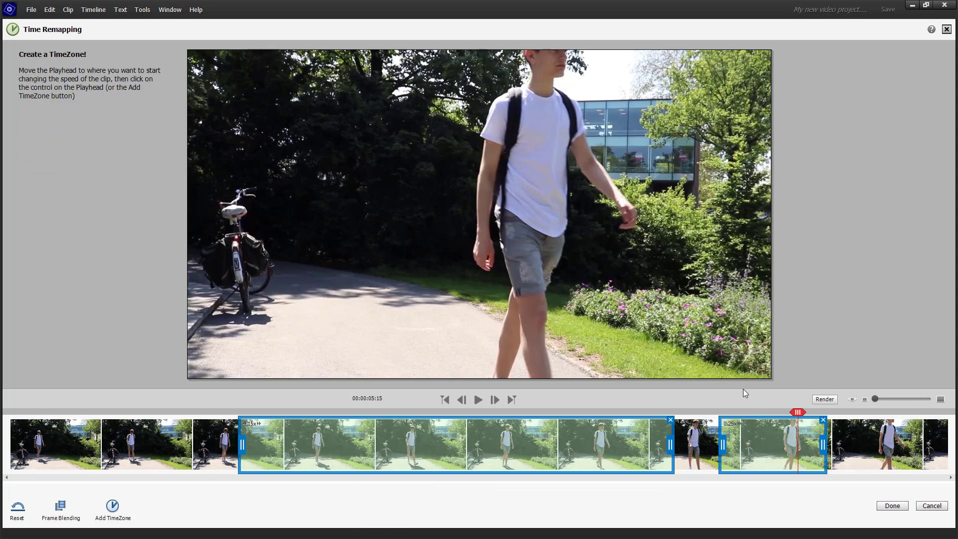
# Add a 0.7-second TimeZone near the clip's start, set it to Reverse, and play back the result.
pyautogui.moveTo(798, 413); pyautogui.dragTo(64, 413)
pyautogui.click(108, 518)
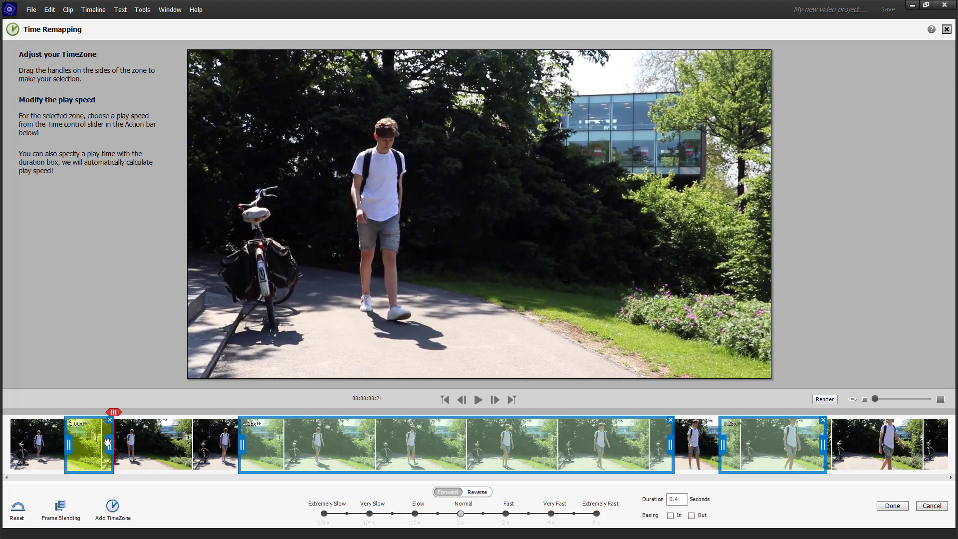
pyautogui.moveTo(109, 443); pyautogui.dragTo(29, 414)
pyautogui.click(477, 492)
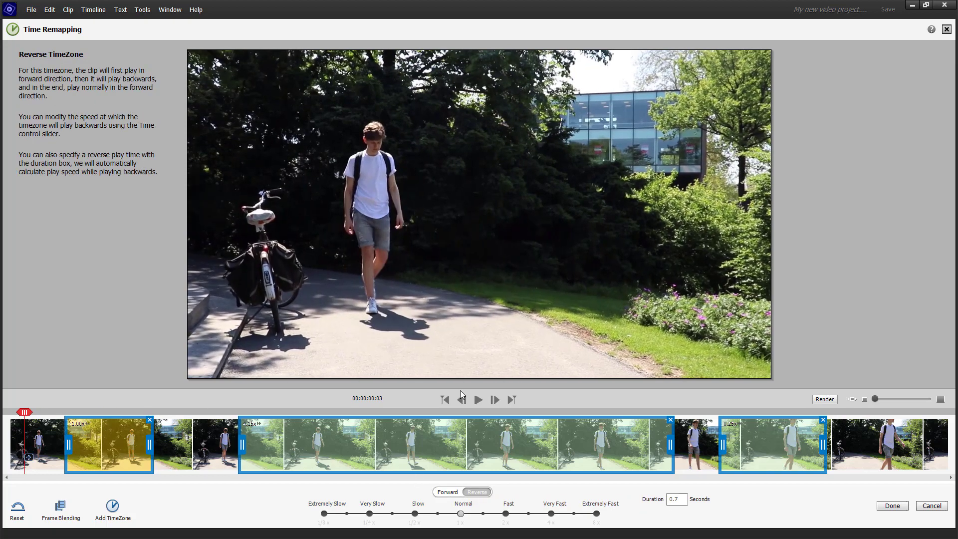
pyautogui.click(478, 402)
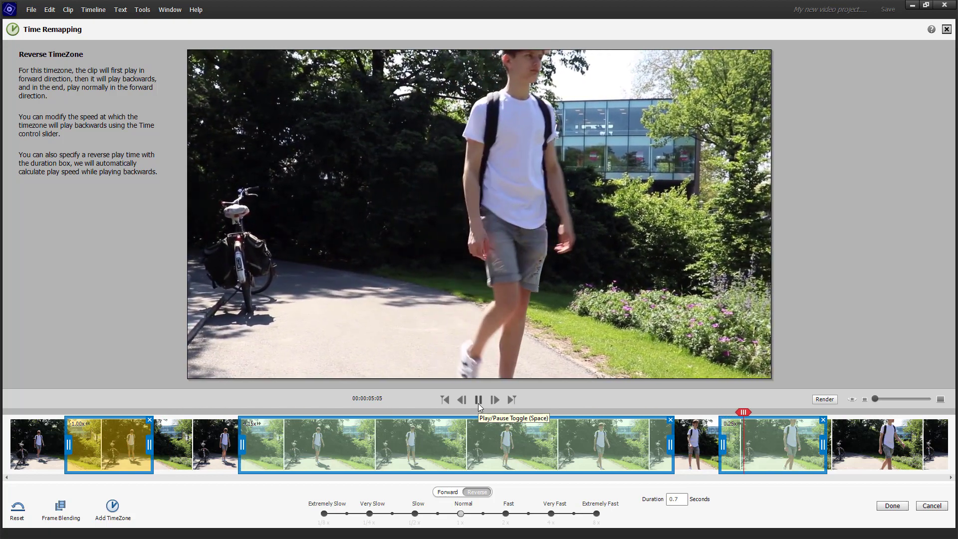
pyautogui.click(479, 403)
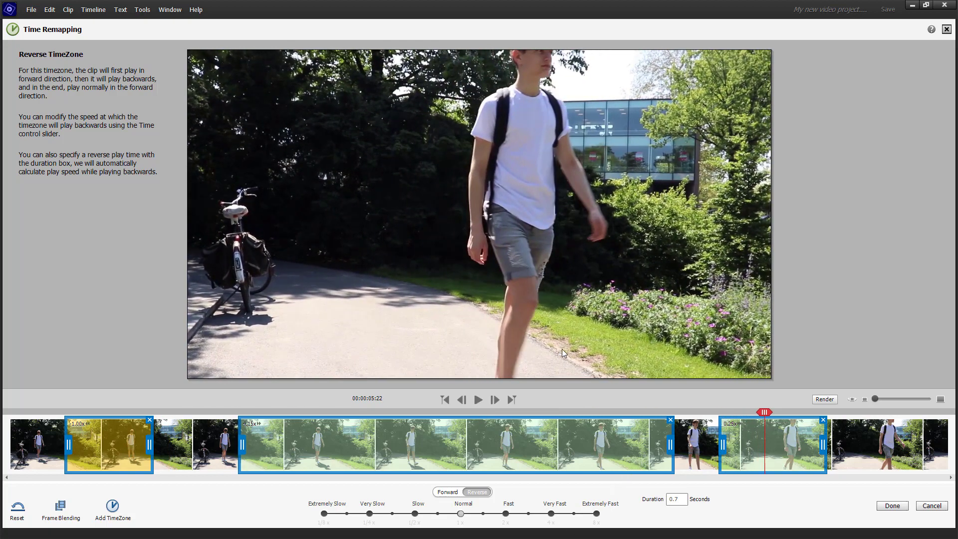
# Turn on Easing In and Out for both the Very Fast and the Very Slow zones.
pyautogui.click(615, 445)
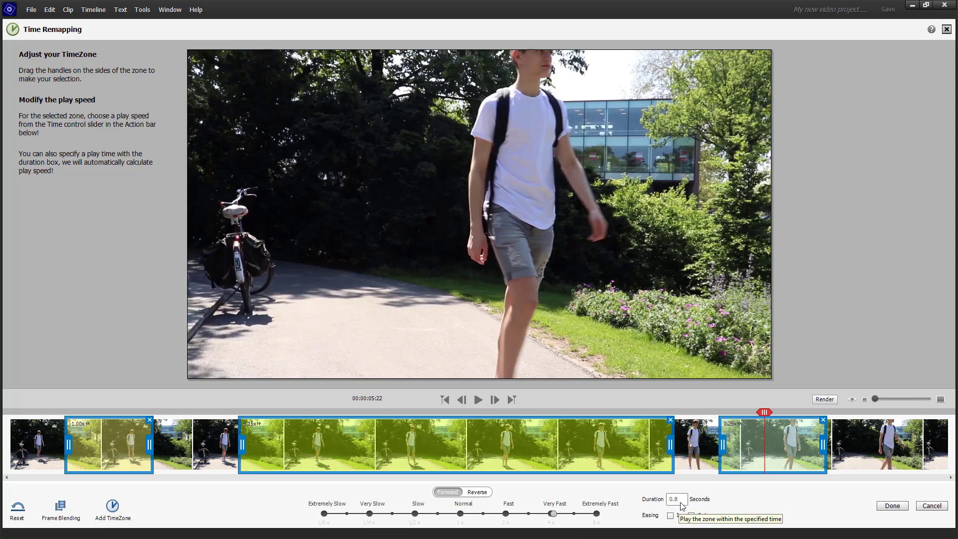
pyautogui.click(670, 515)
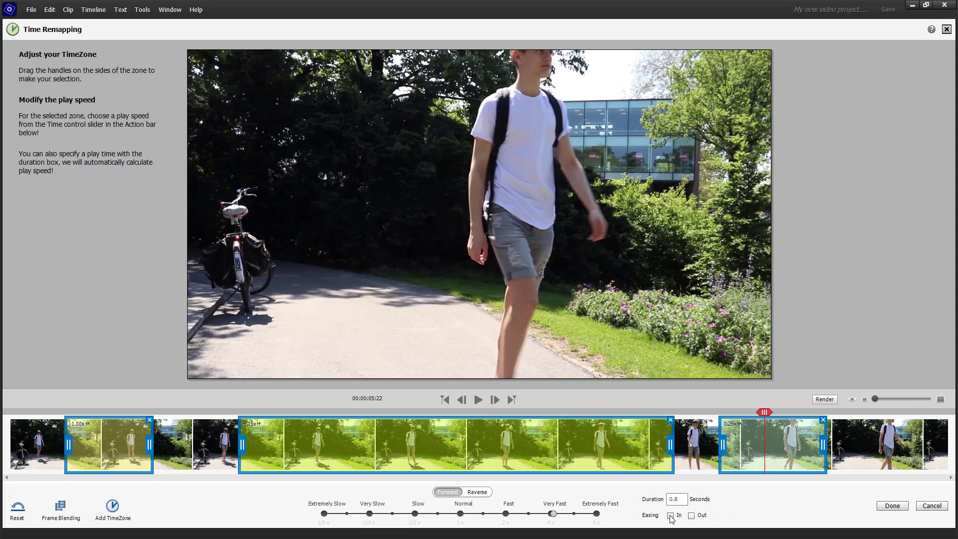
pyautogui.click(691, 515)
pyautogui.click(780, 441)
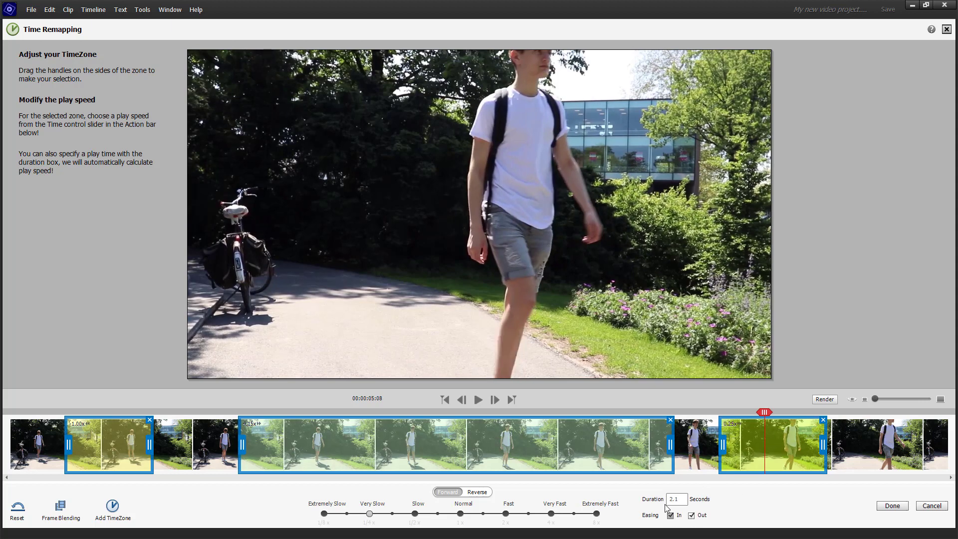
# Check the settings of the reverse, fast and slow zones, and play the remapped clip from near its start.
pyautogui.click(128, 442)
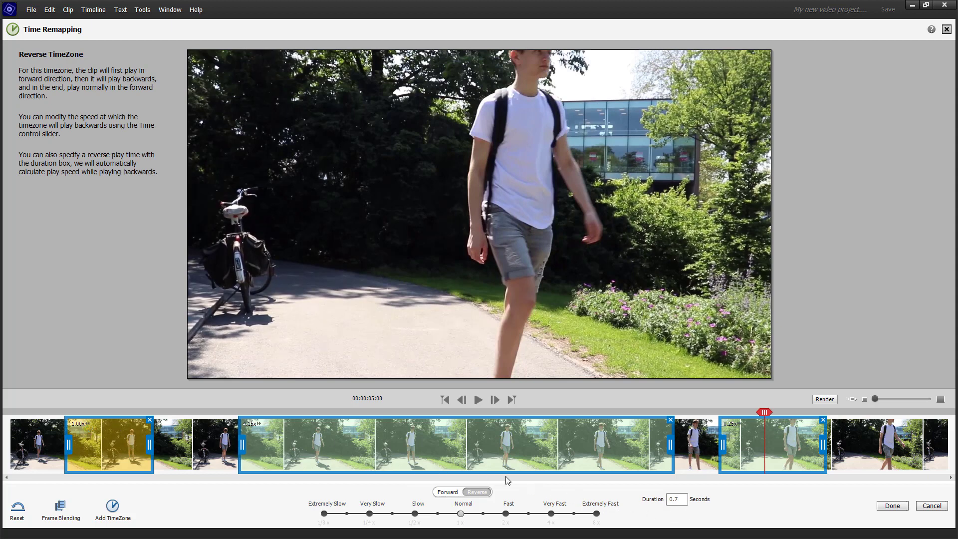
pyautogui.click(335, 448)
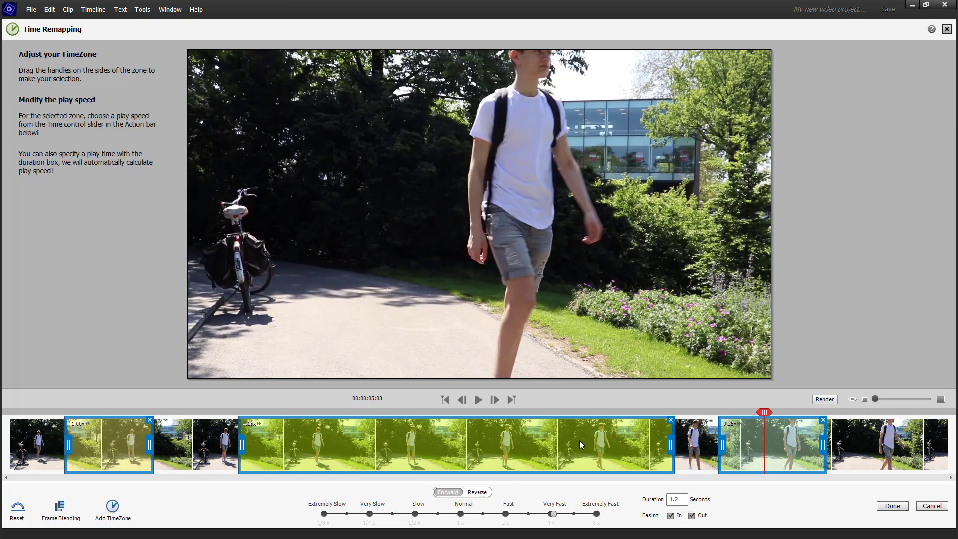
pyautogui.click(763, 445)
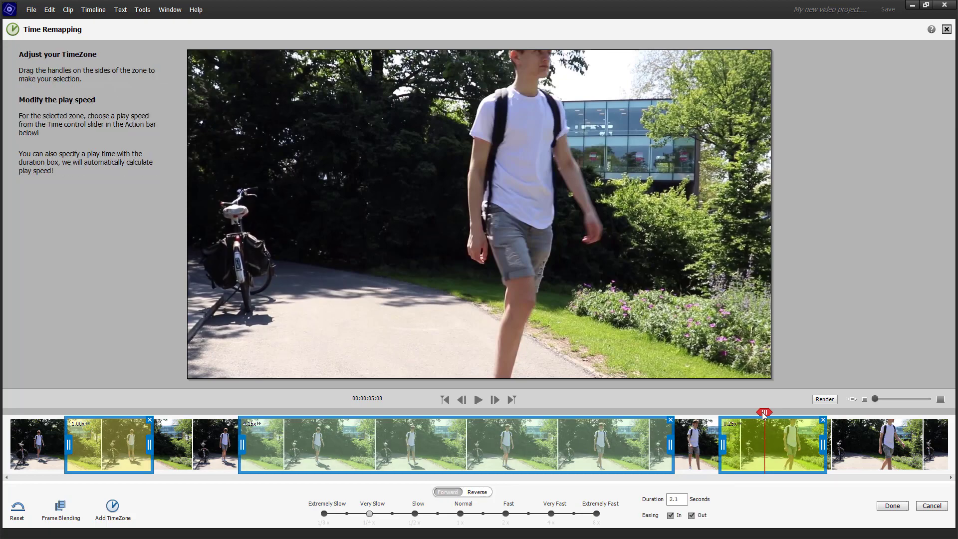
pyautogui.moveTo(764, 413); pyautogui.dragTo(34, 414)
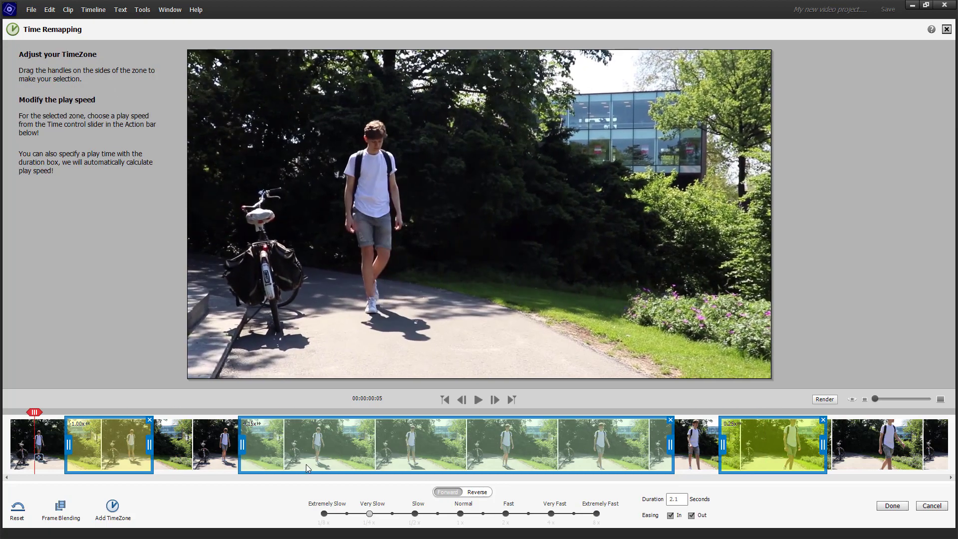
pyautogui.click(479, 401)
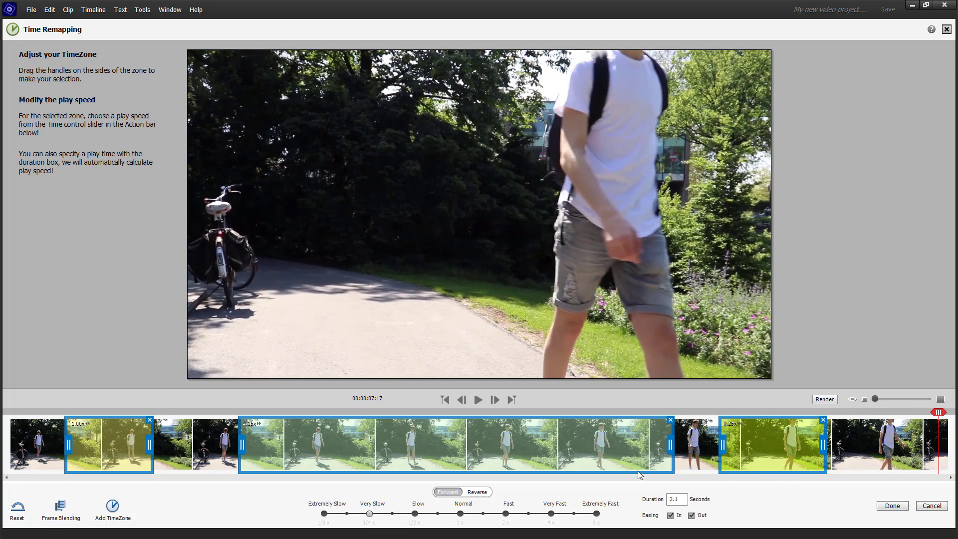
# Enable Frame Blending and apply the time remapping, choosing to remove the clip's audio.
pyautogui.click(63, 513)
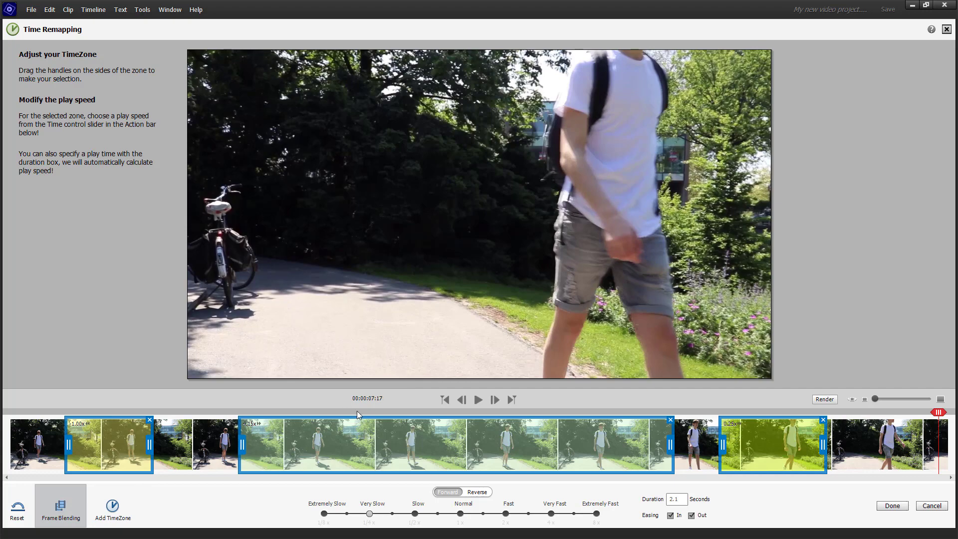
pyautogui.moveTo(939, 415); pyautogui.dragTo(289, 416)
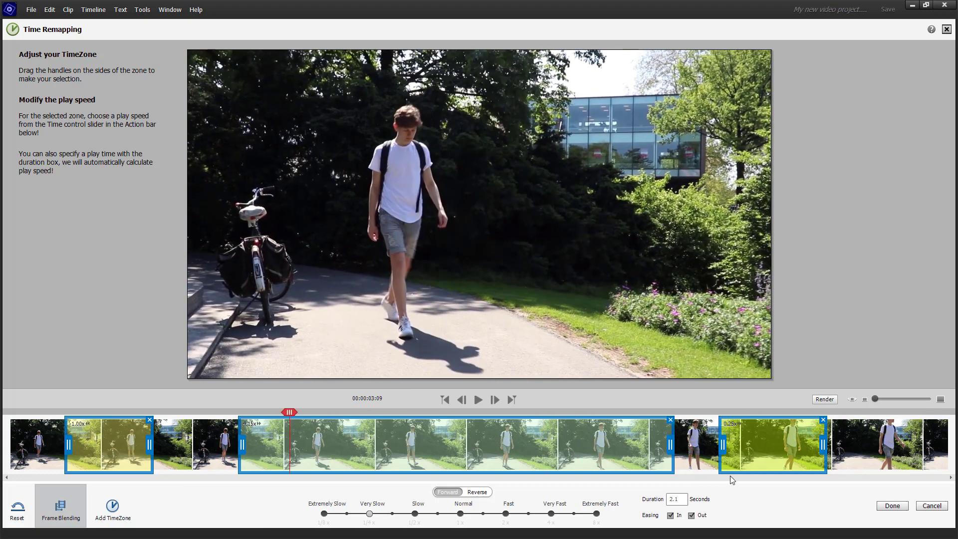
pyautogui.click(881, 507)
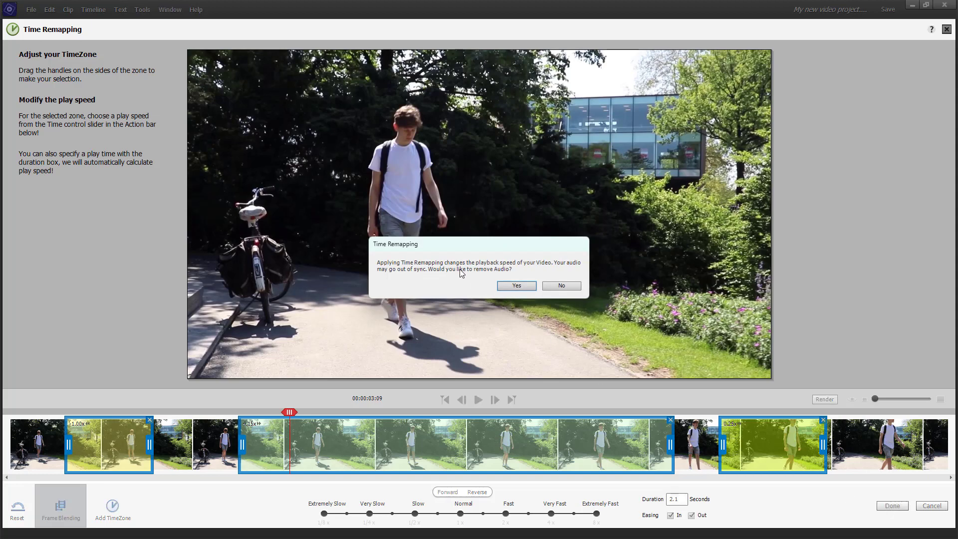
pyautogui.click(517, 286)
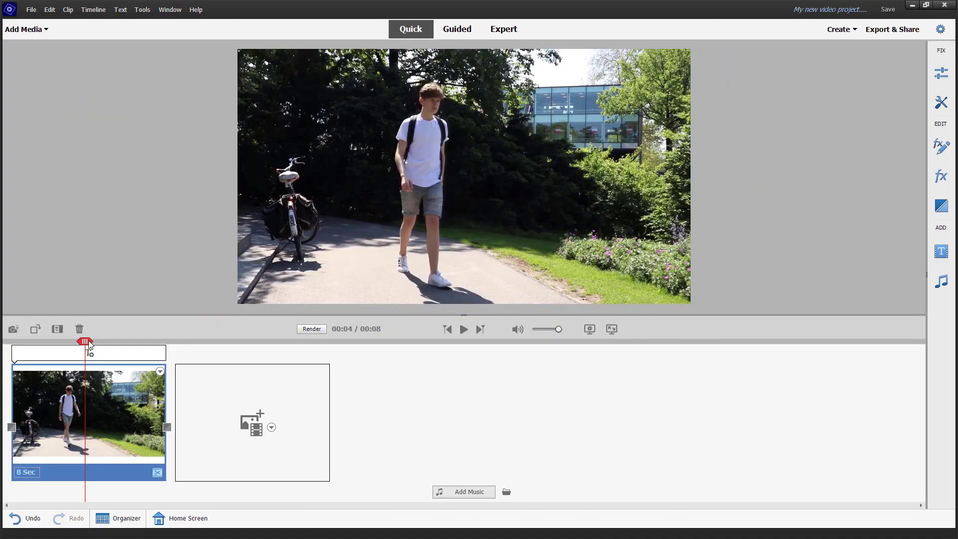
# Play the time-remapped clip from the beginning of the timeline.
pyautogui.moveTo(89, 344); pyautogui.dragTo(2, 358)
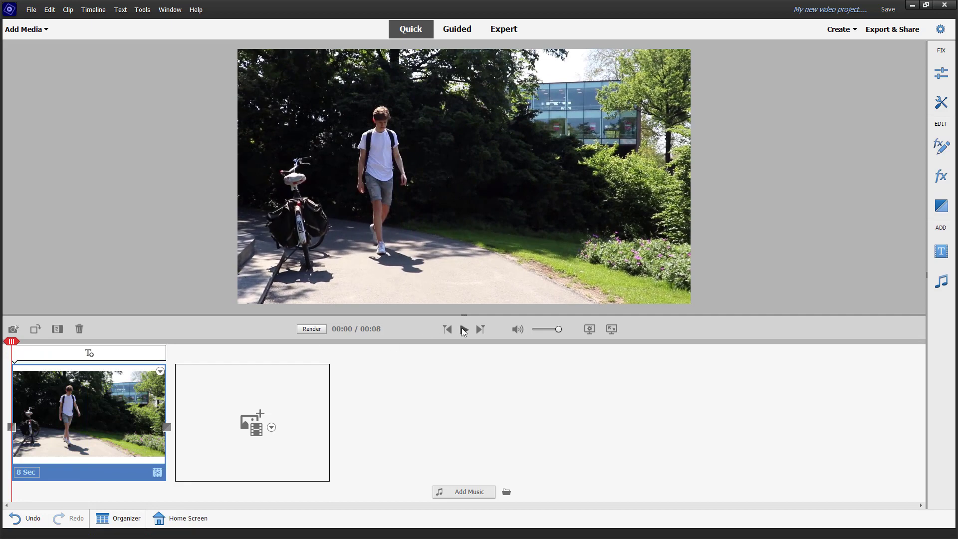
pyautogui.click(463, 330)
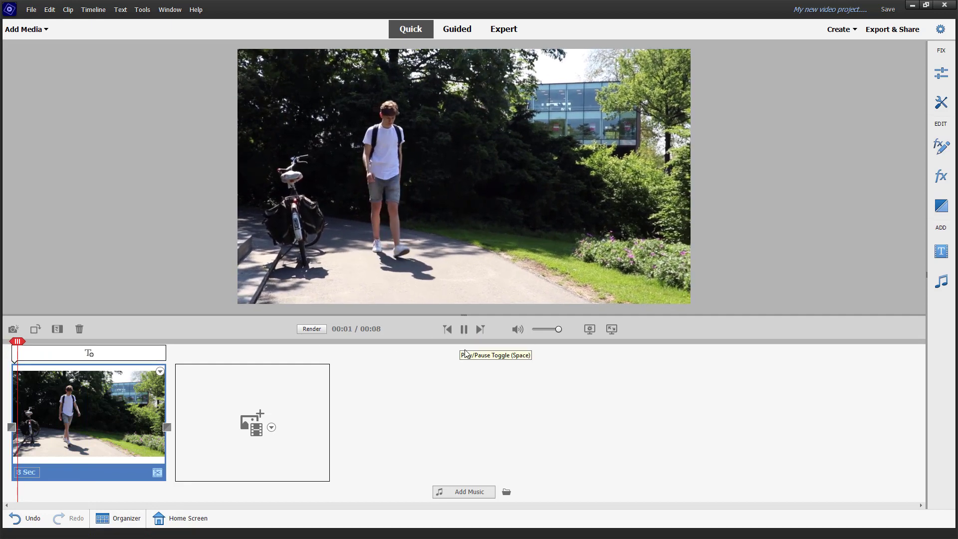